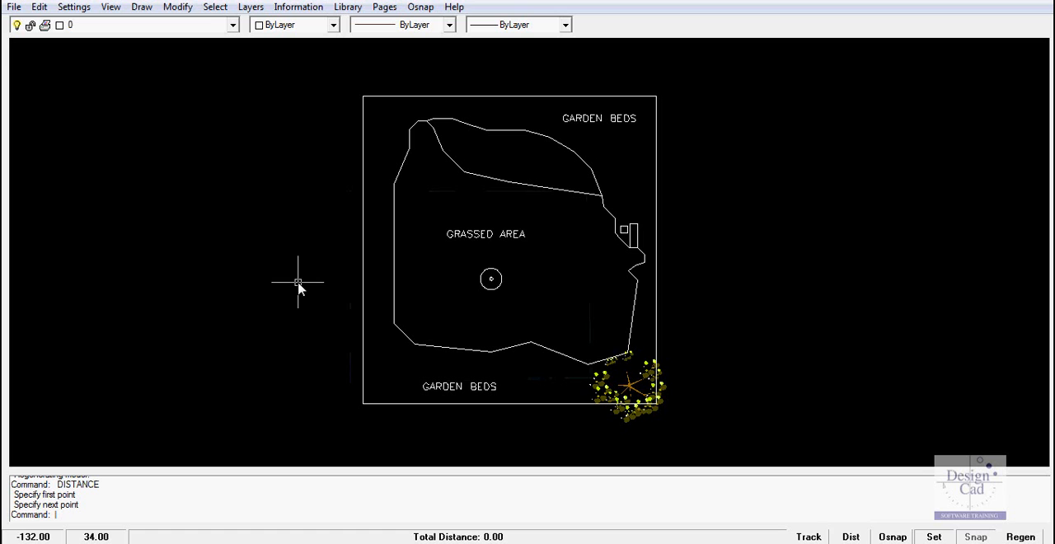
Step: Measure distance from the upper-left corner of the outer boundary
click(293, 10)
click(316, 26)
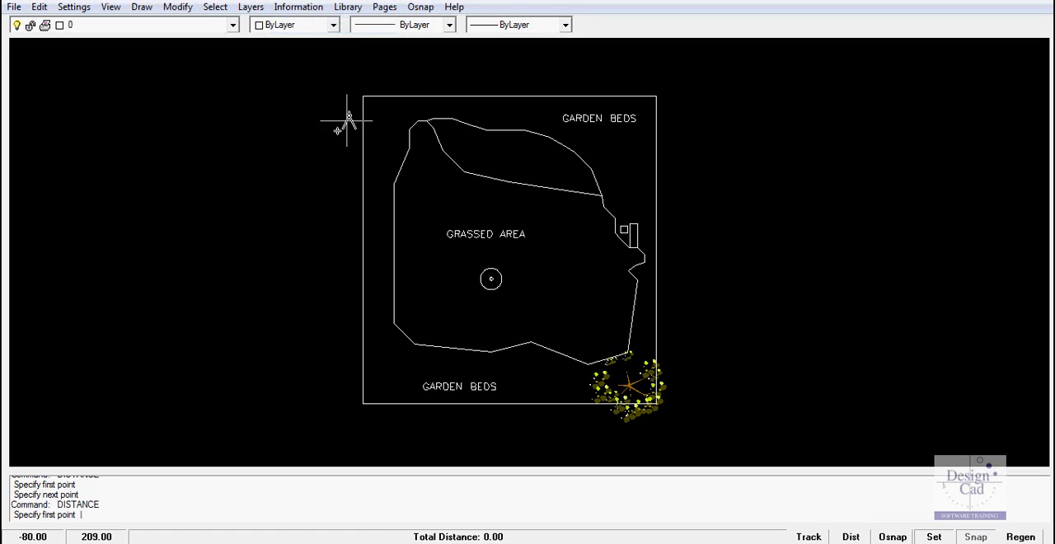
click(363, 96)
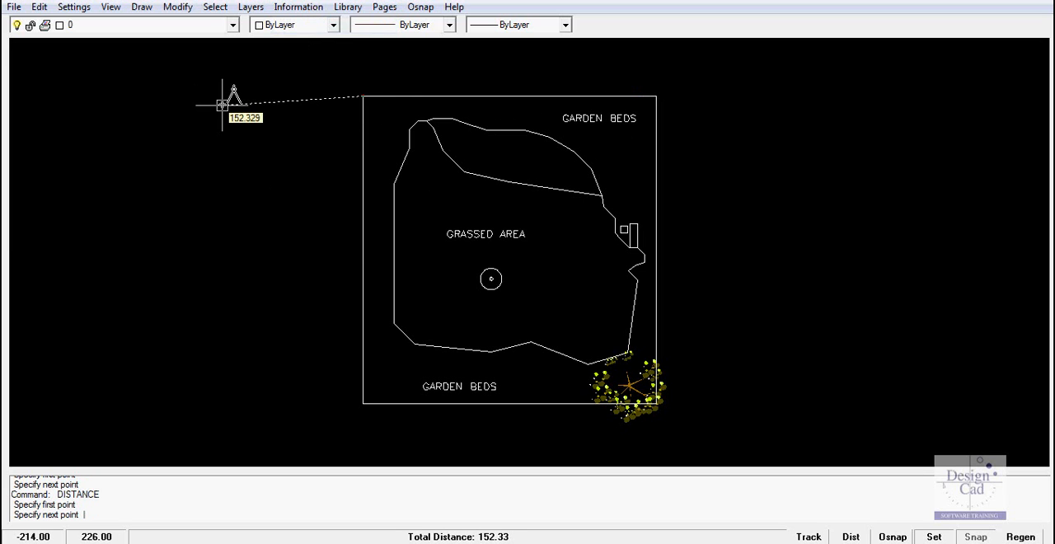
key(Escape)
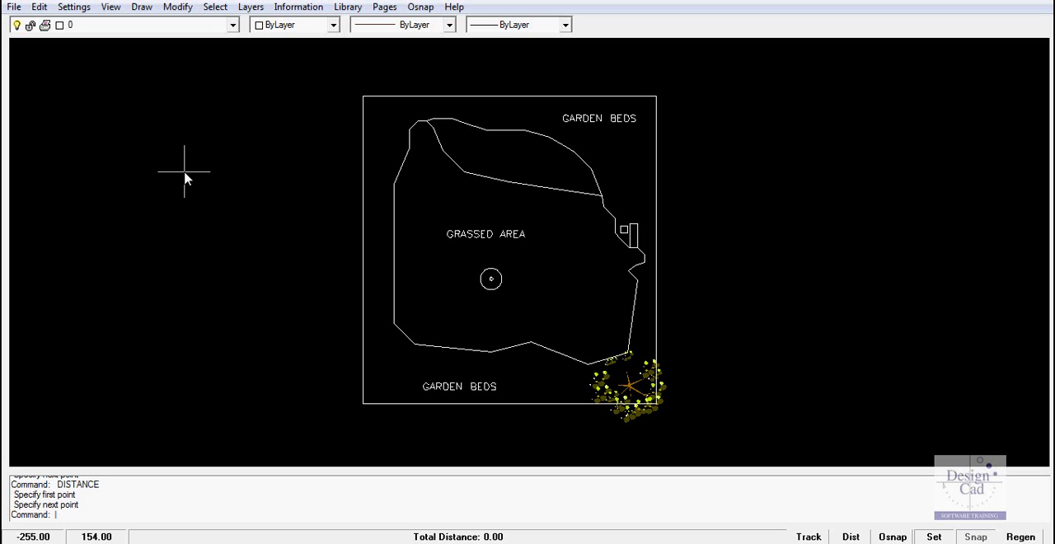
Step: Set up printing of the drawing to CutePDF Writer on 8.5 x 10 in paper
click(15, 9)
click(39, 163)
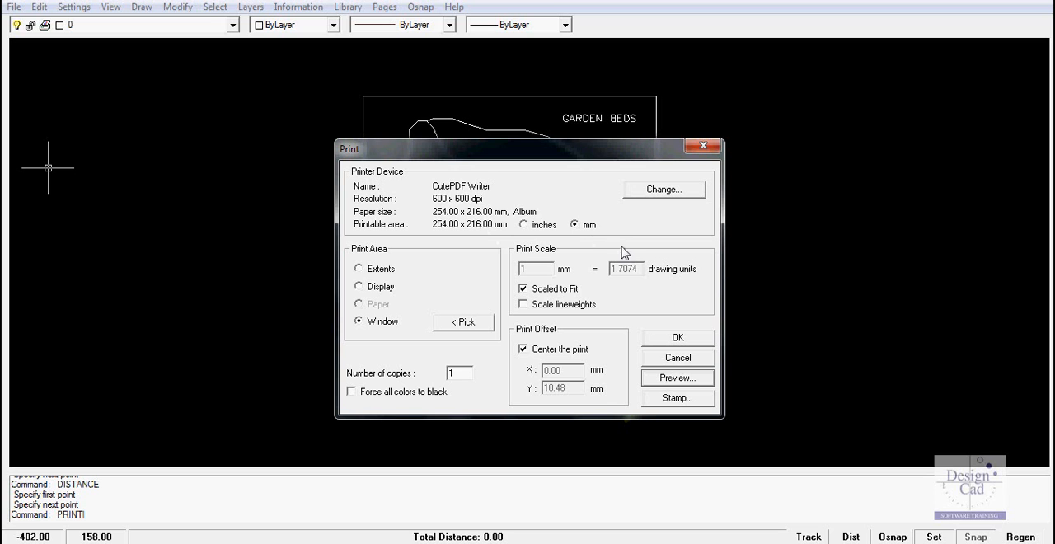
click(661, 194)
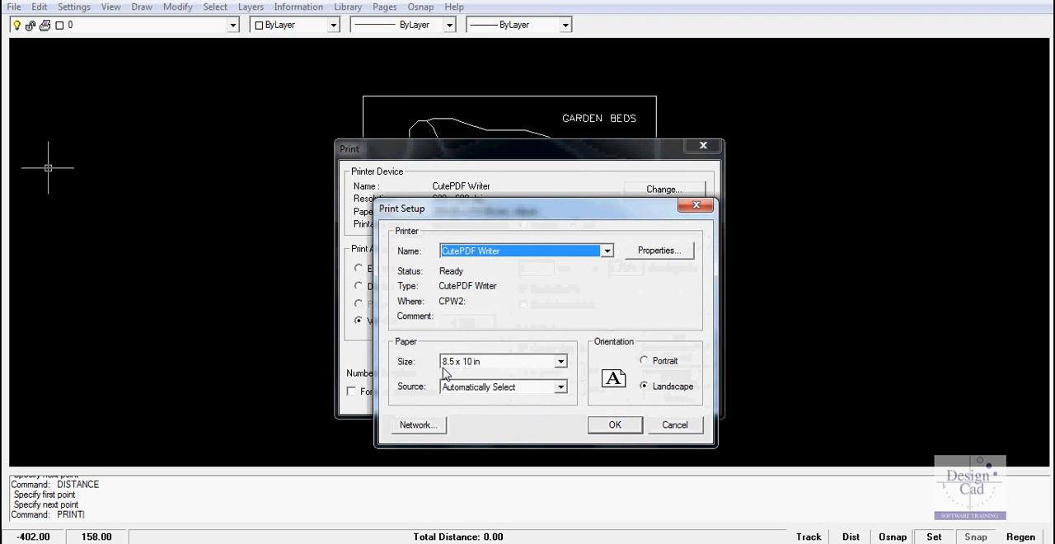
click(560, 362)
drag(564, 423, 563, 413)
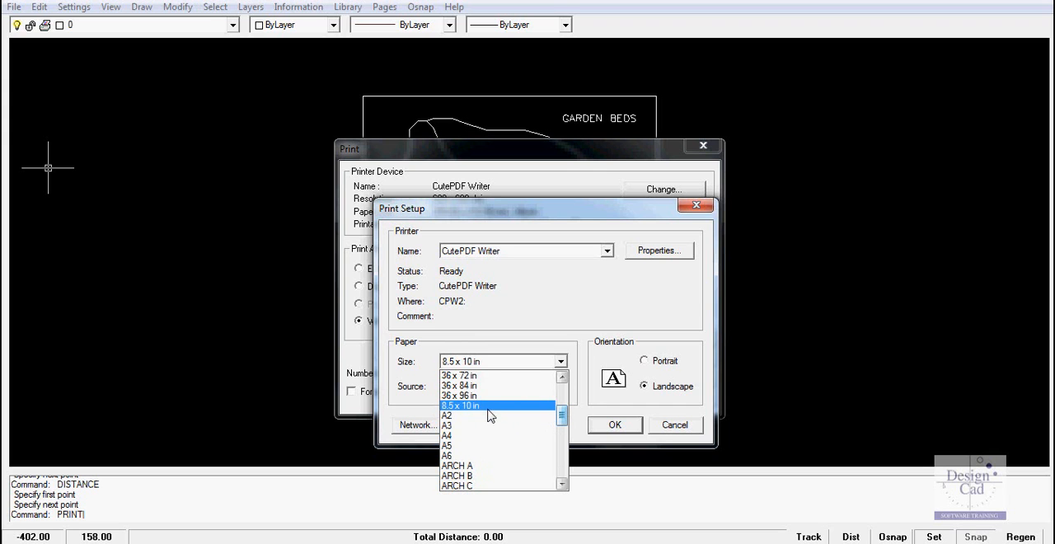
click(484, 406)
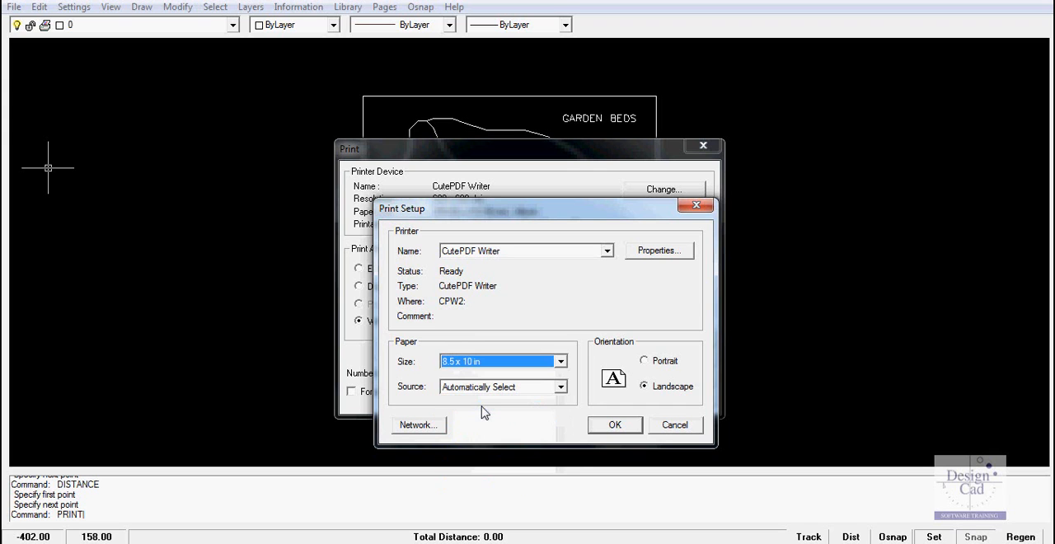
click(615, 426)
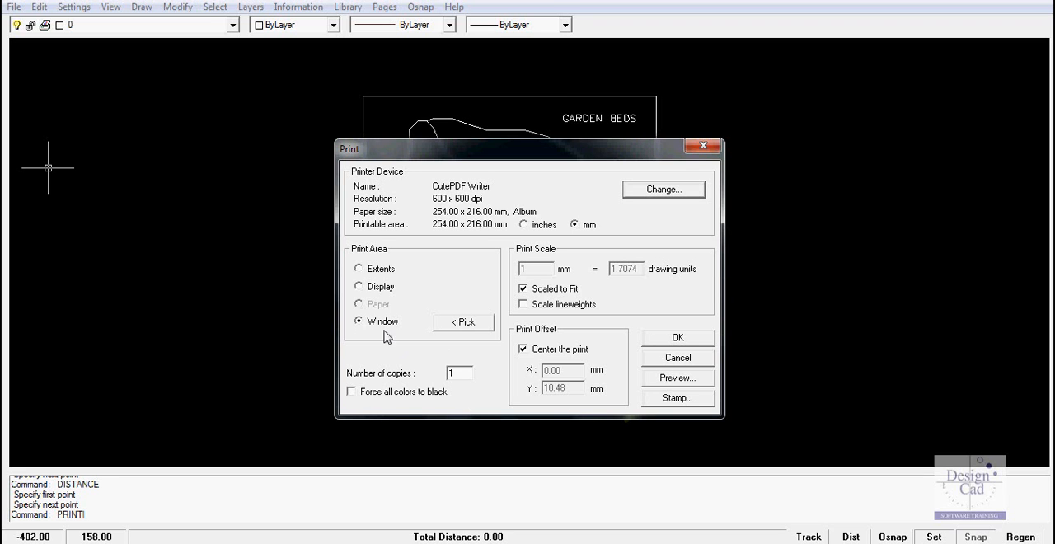
click(466, 323)
click(463, 318)
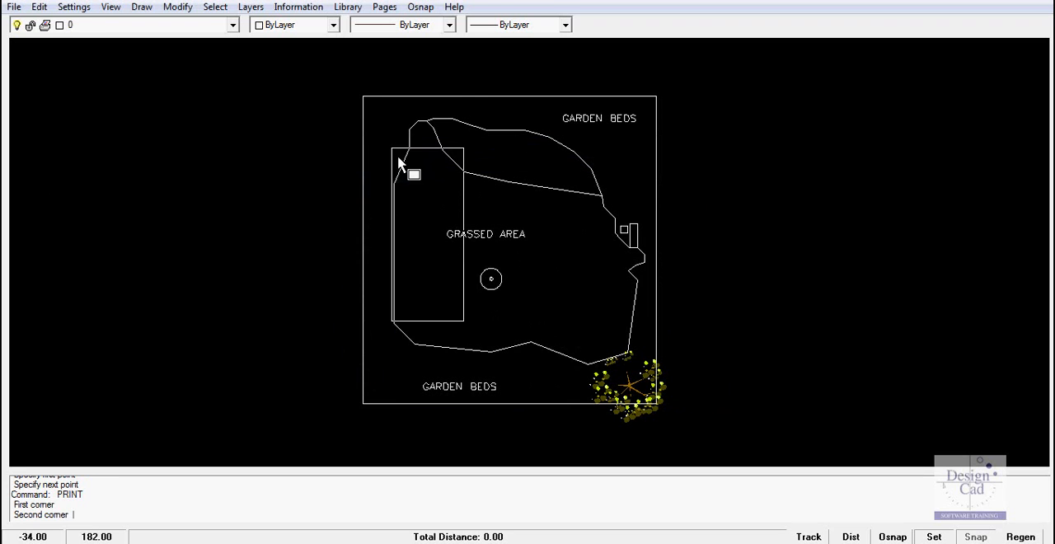
click(395, 144)
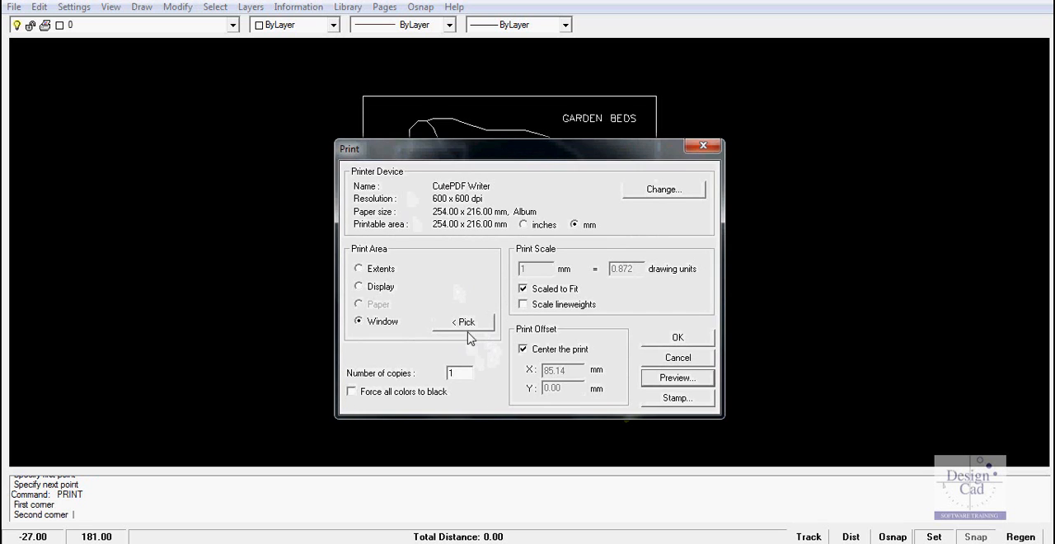
Step: Pick a print window enclosing the whole garden plan, preview the printout and leave without printing
click(467, 323)
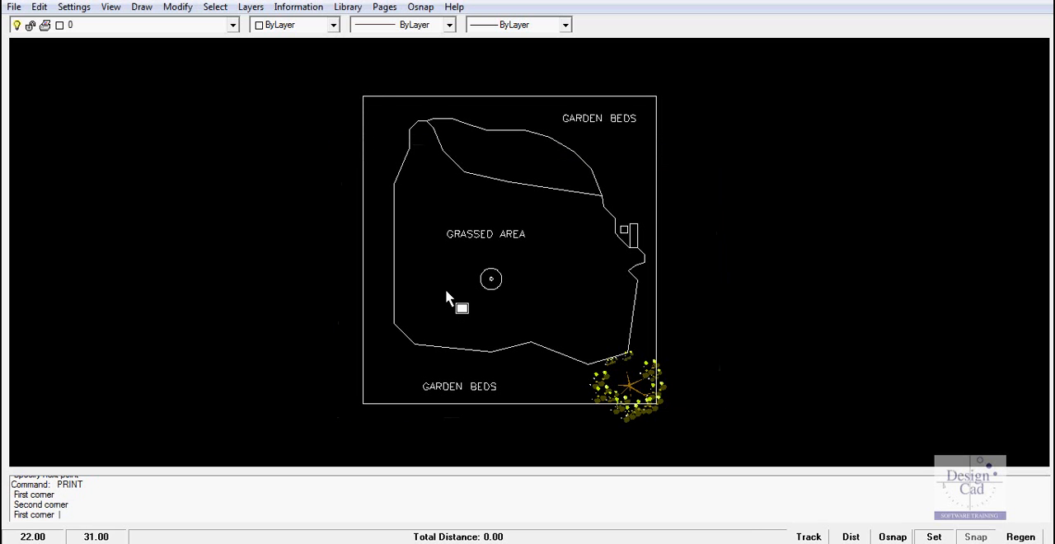
click(364, 99)
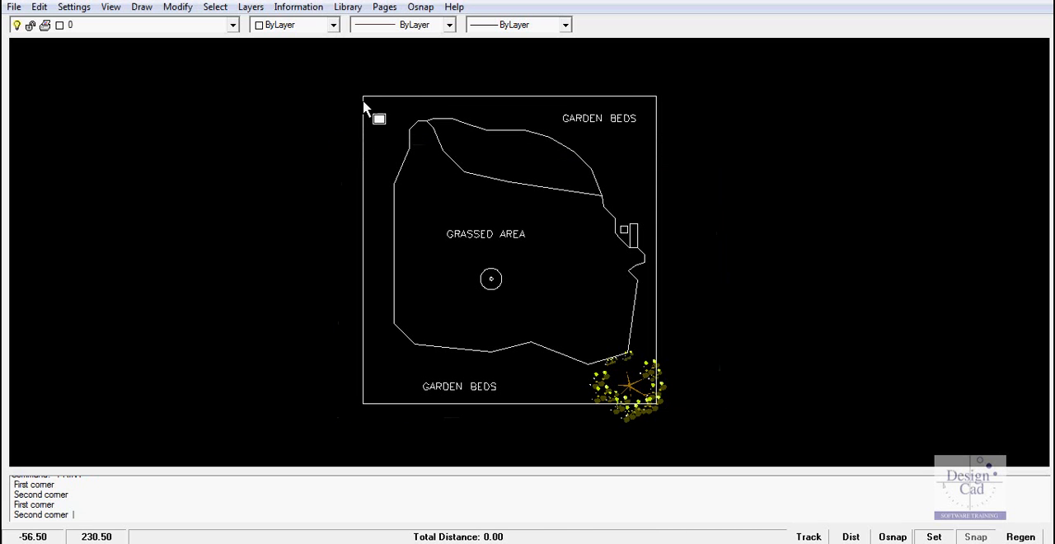
click(673, 422)
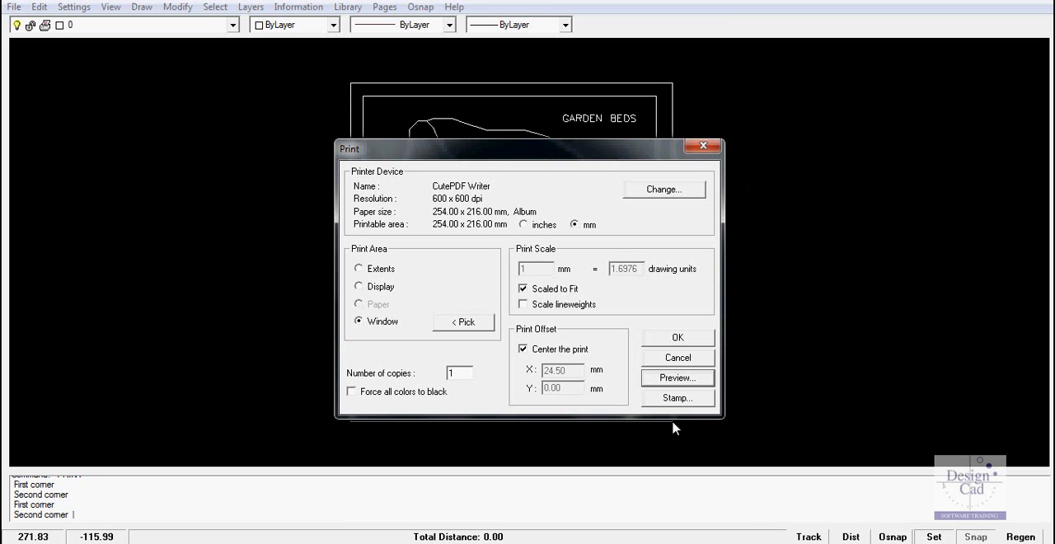
click(677, 377)
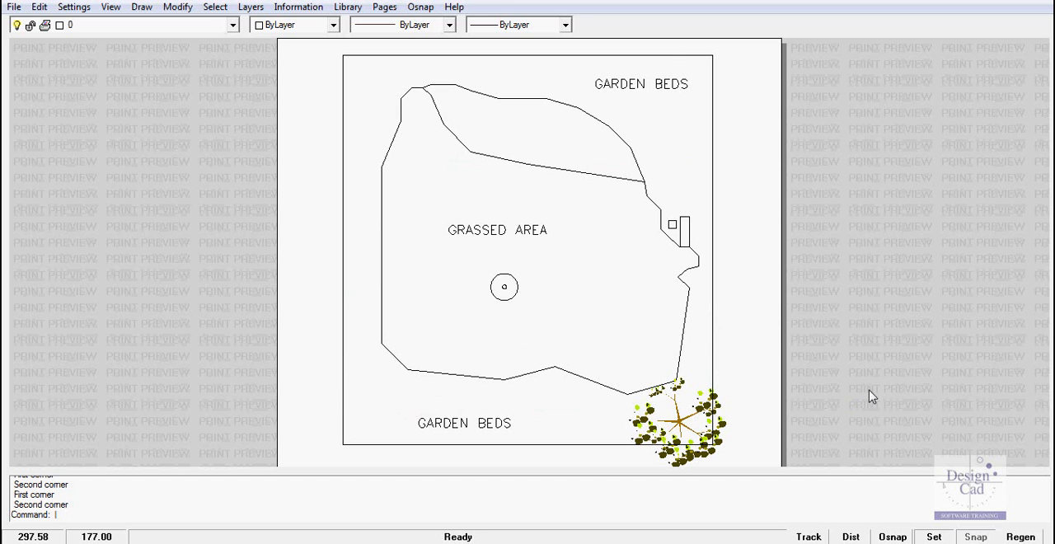
key(ctrl+p)
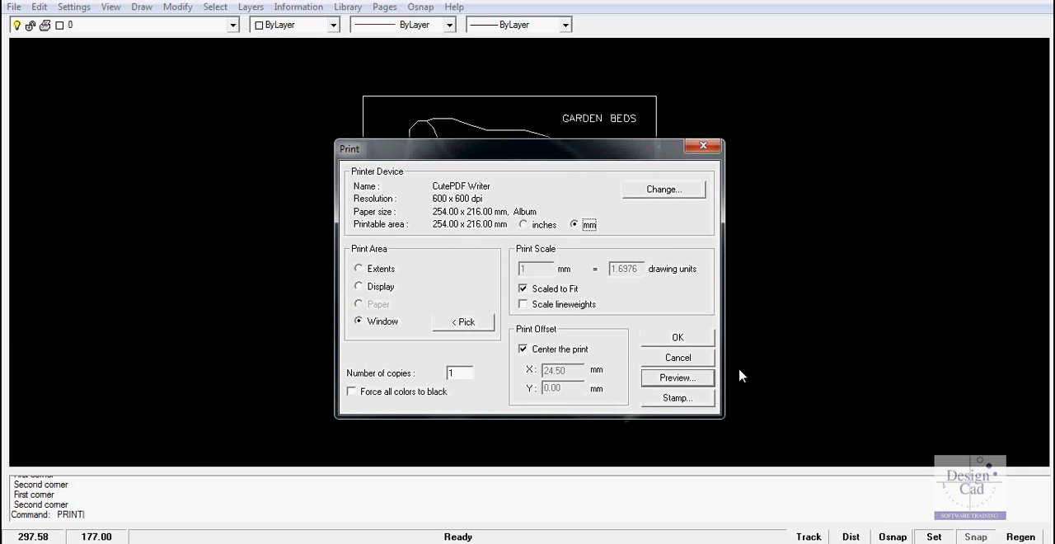
click(679, 359)
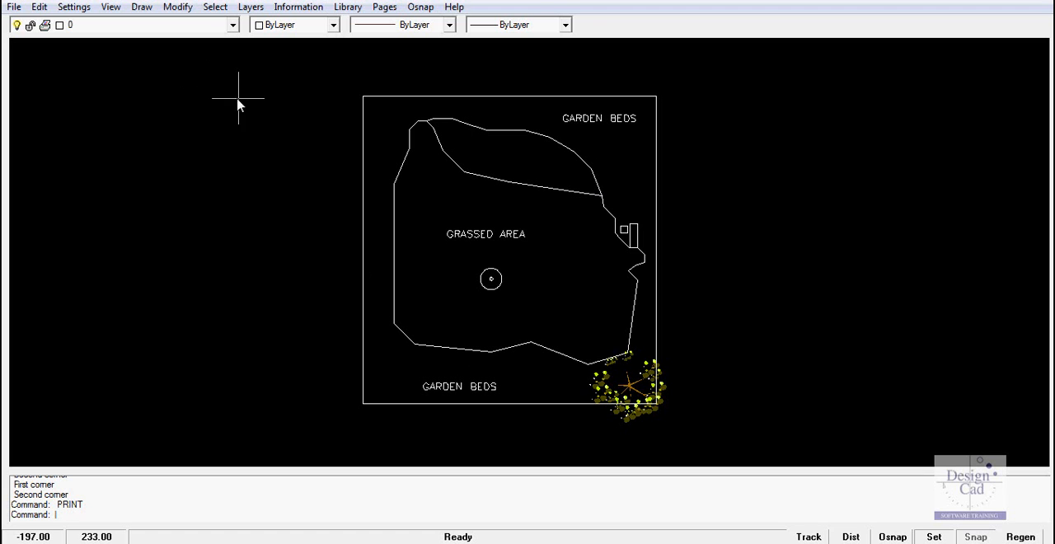
Step: Turn on the L-DIMENSIONS layer in the layer order list
click(250, 8)
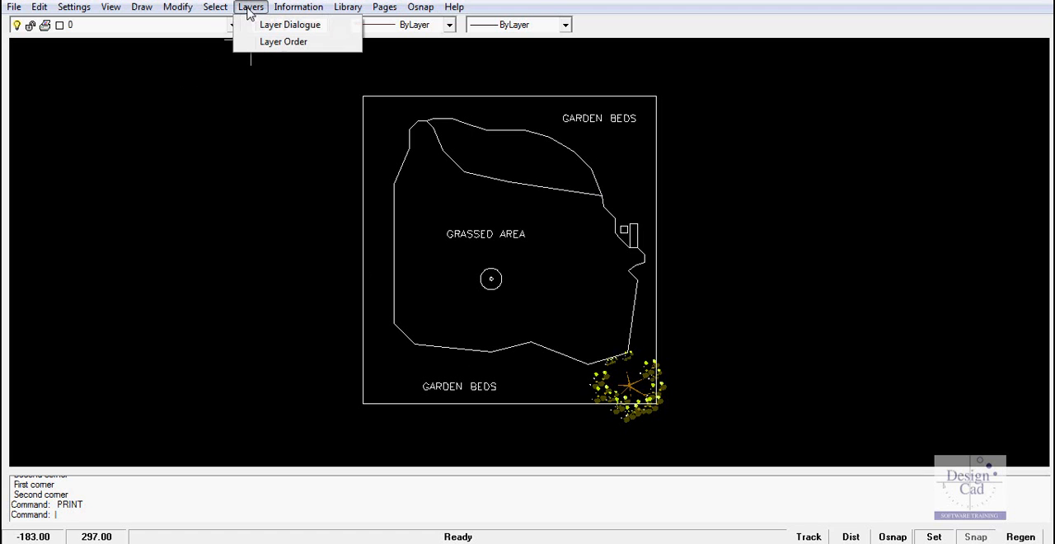
click(283, 42)
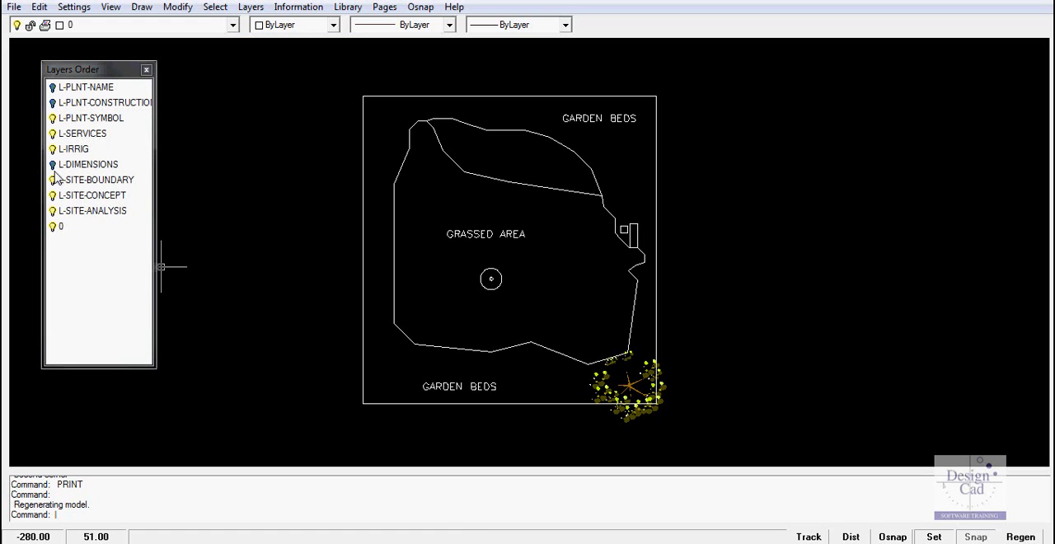
click(52, 165)
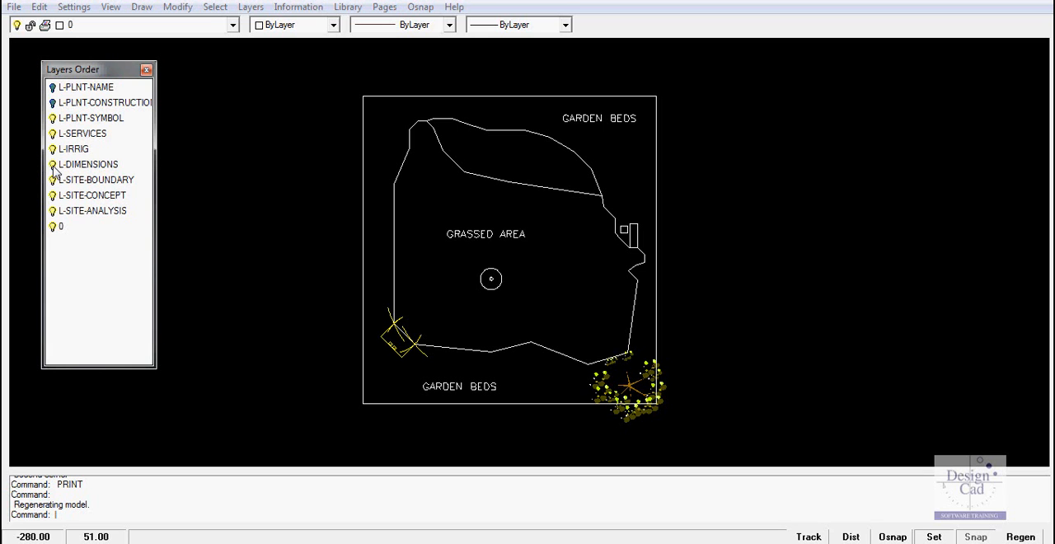
click(146, 70)
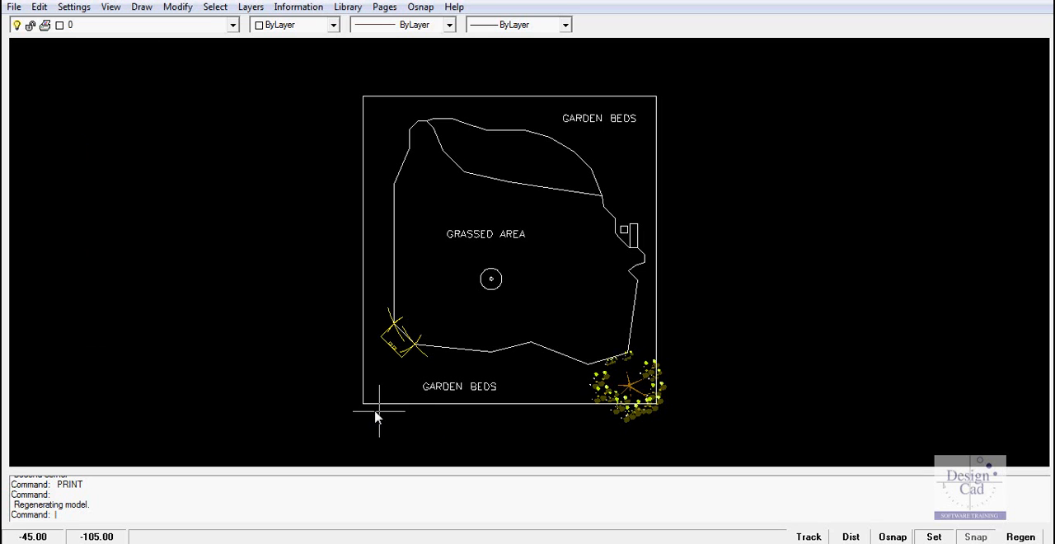
Step: Move the tree symbol from the lower-right corner of the plan to the centre of the circle in the grassed area
scroll(402, 349, up, 2)
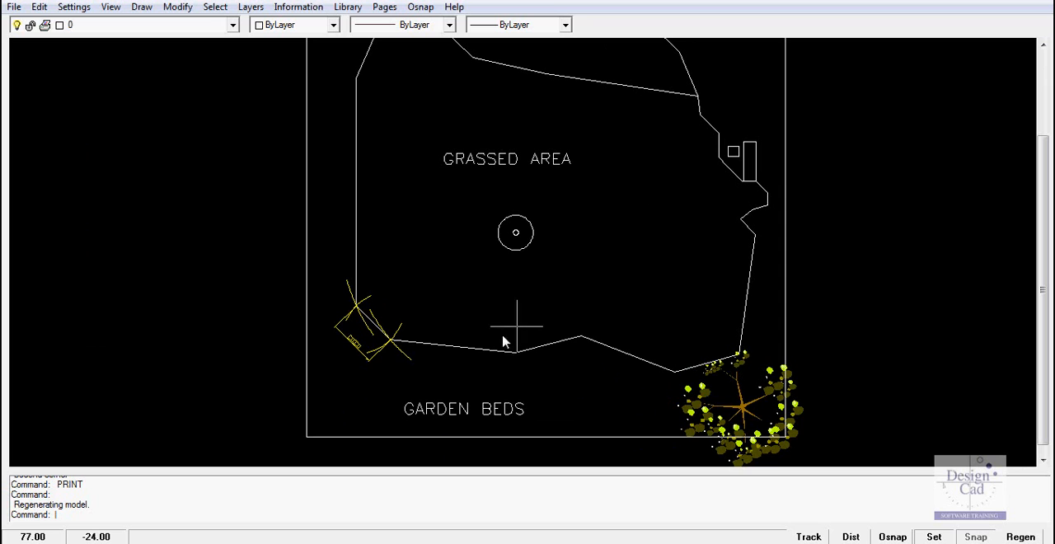
click(740, 414)
right_click(740, 410)
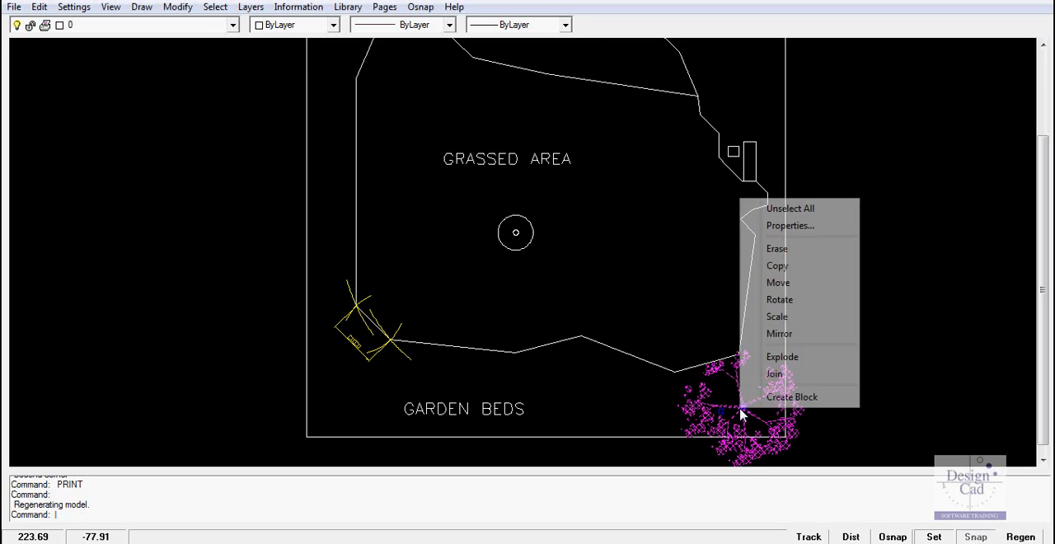
click(780, 282)
click(743, 406)
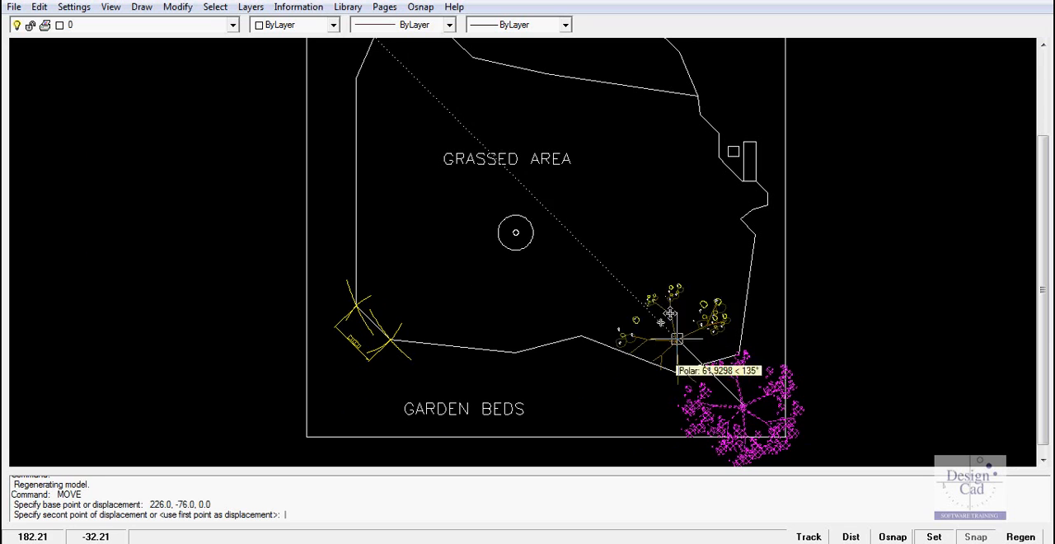
click(517, 230)
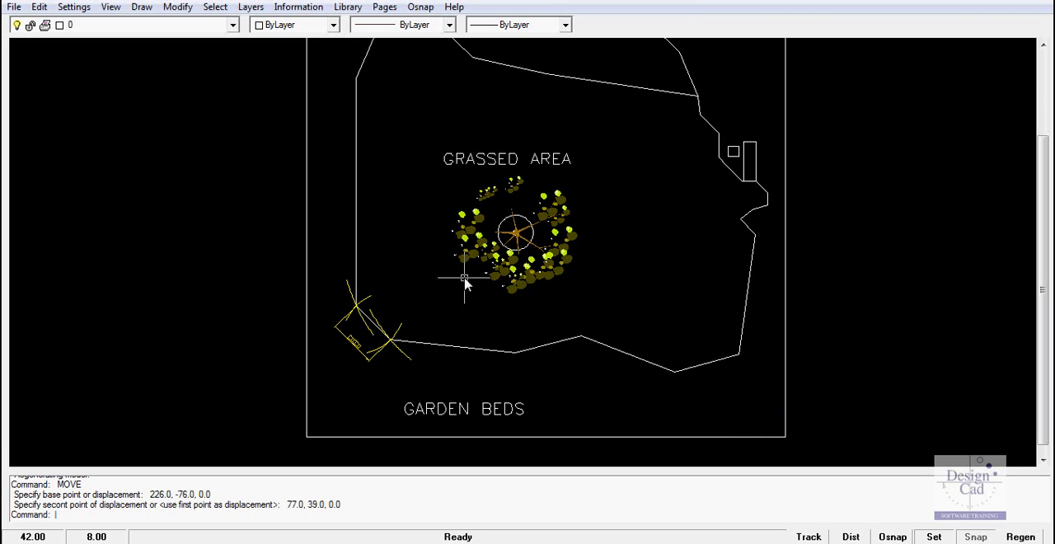
Step: Examine the crossing yellow arcs at both ends of the dimensioned lower-left edge of the grassed area
scroll(388, 354, up, 3)
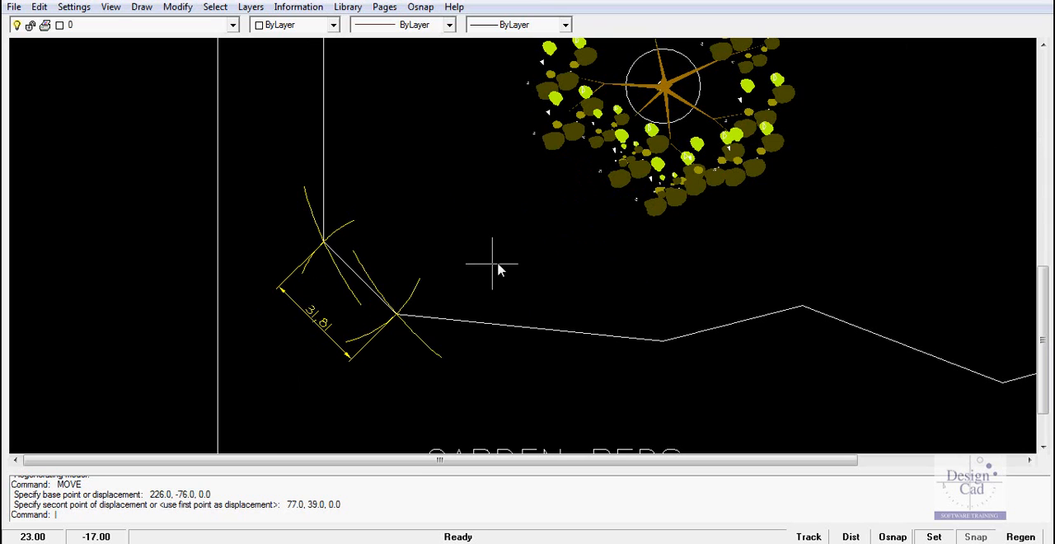
click(314, 212)
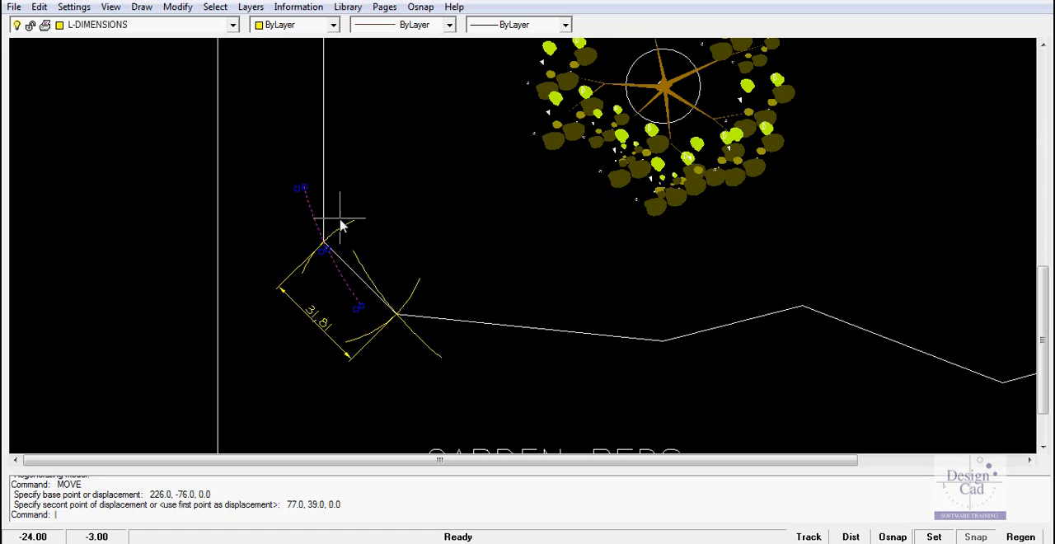
click(367, 268)
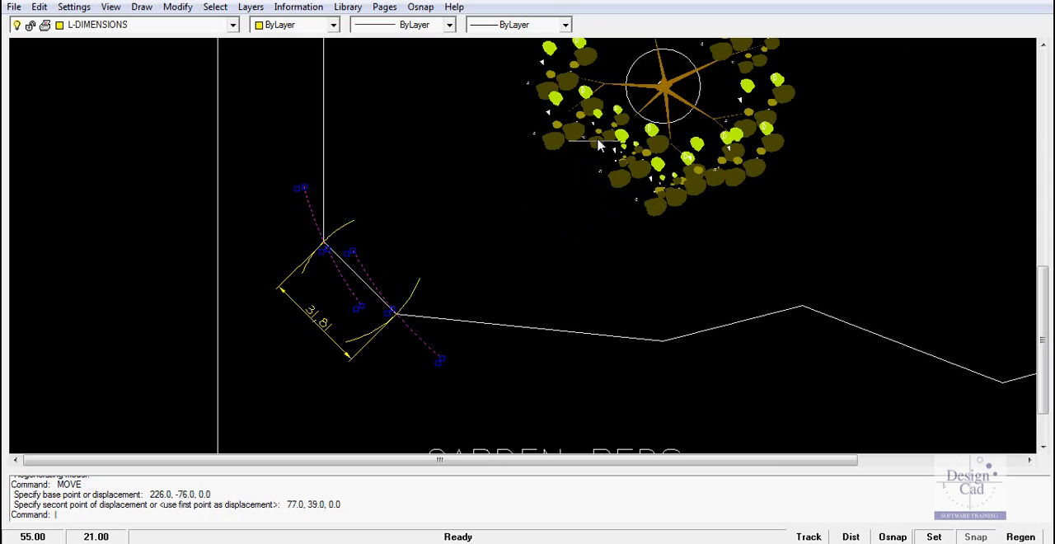
key(Escape)
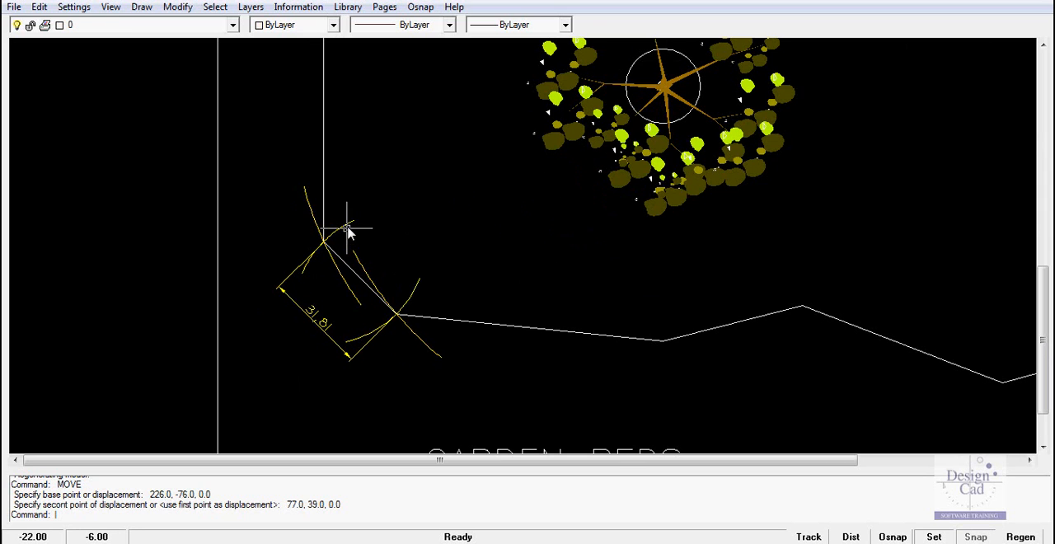
click(347, 232)
click(412, 304)
key(Escape)
scroll(351, 308, up, 1)
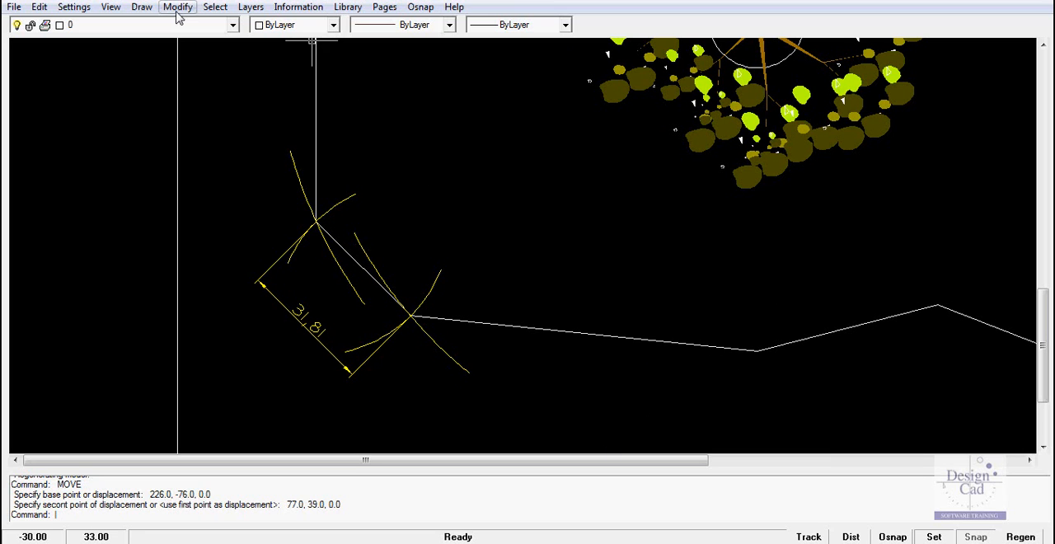
Step: Add an aligned dimension below the grassed area's bottom edge segment that adjoins the already dimensioned edge
click(141, 7)
mouse_move(181, 308)
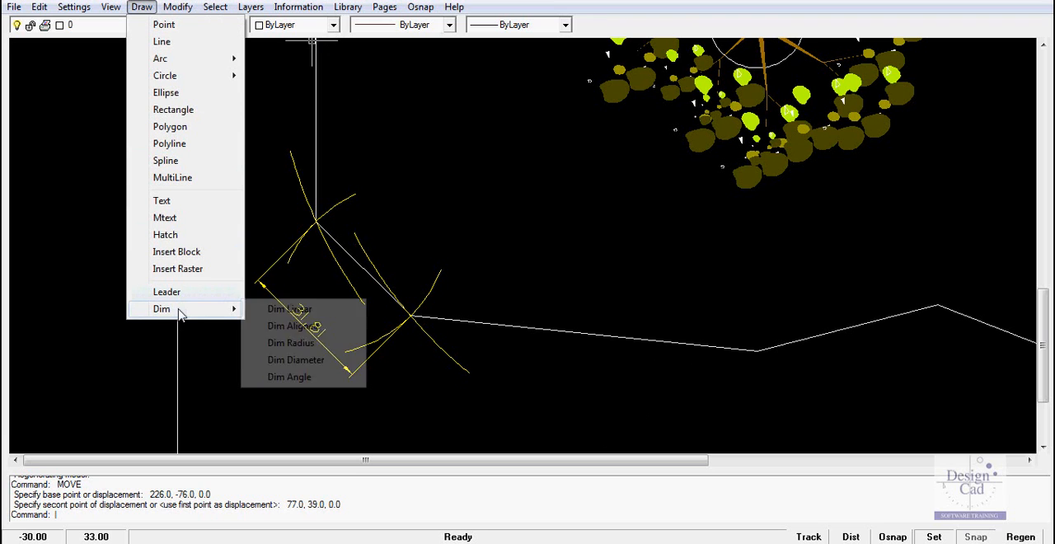
click(296, 326)
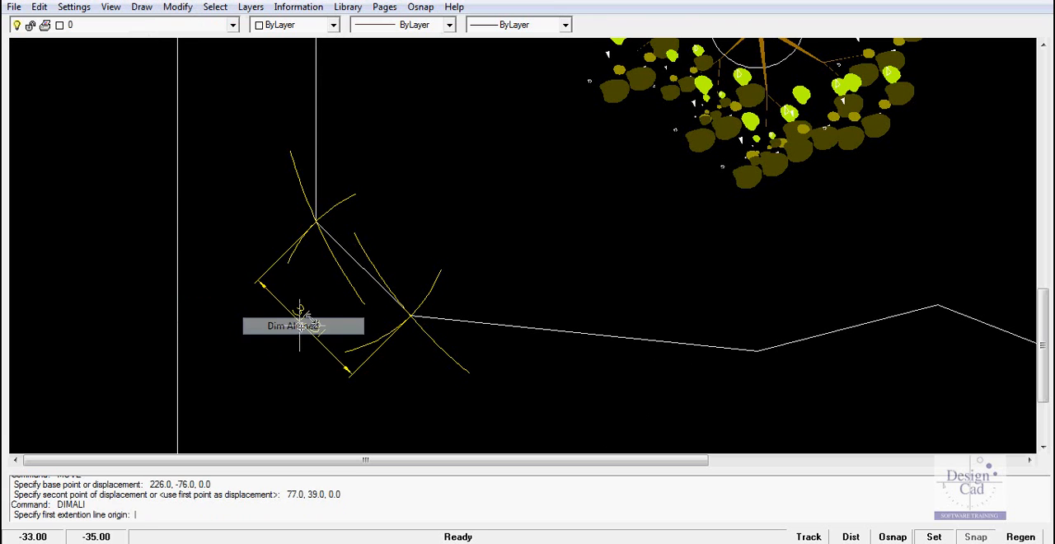
click(411, 316)
click(756, 350)
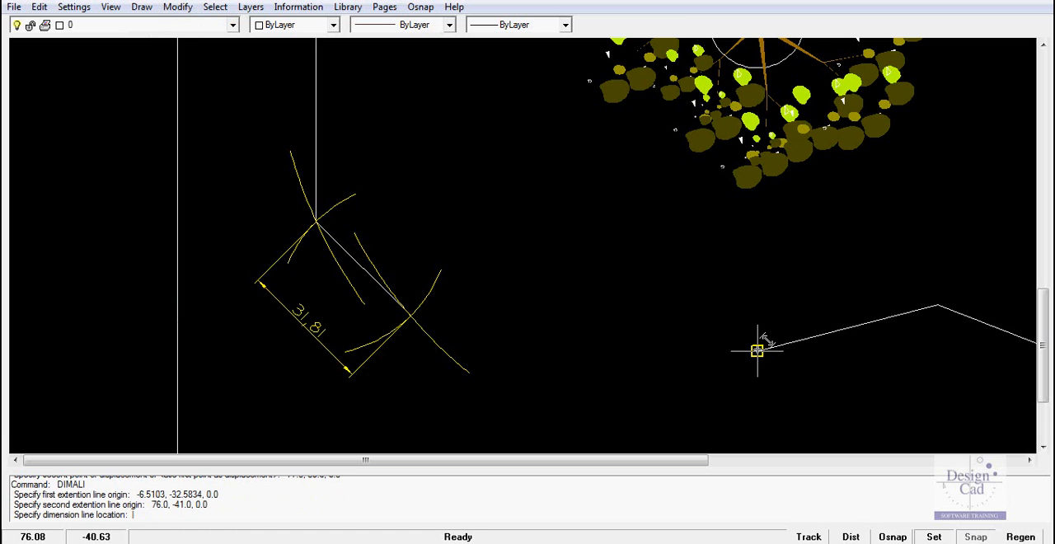
click(609, 409)
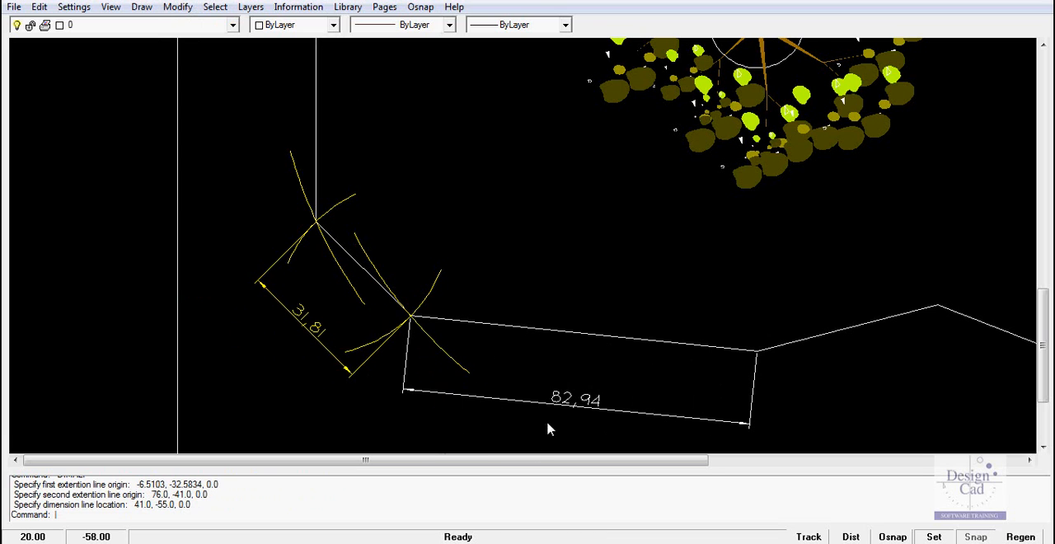
Step: Assign the new aligned dimension to the L-DIMENSIONS layer in its properties
click(595, 407)
right_click(595, 407)
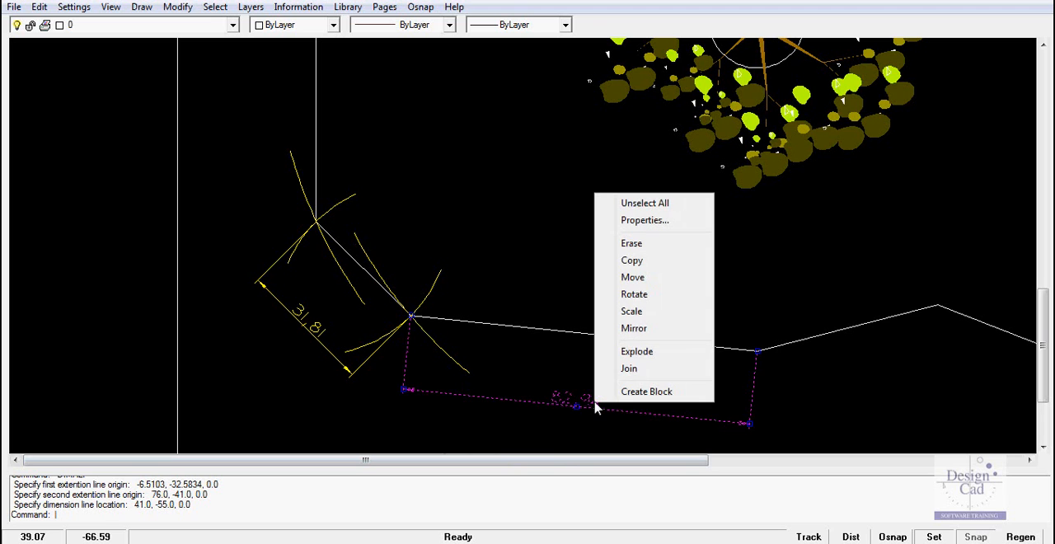
click(647, 222)
click(207, 198)
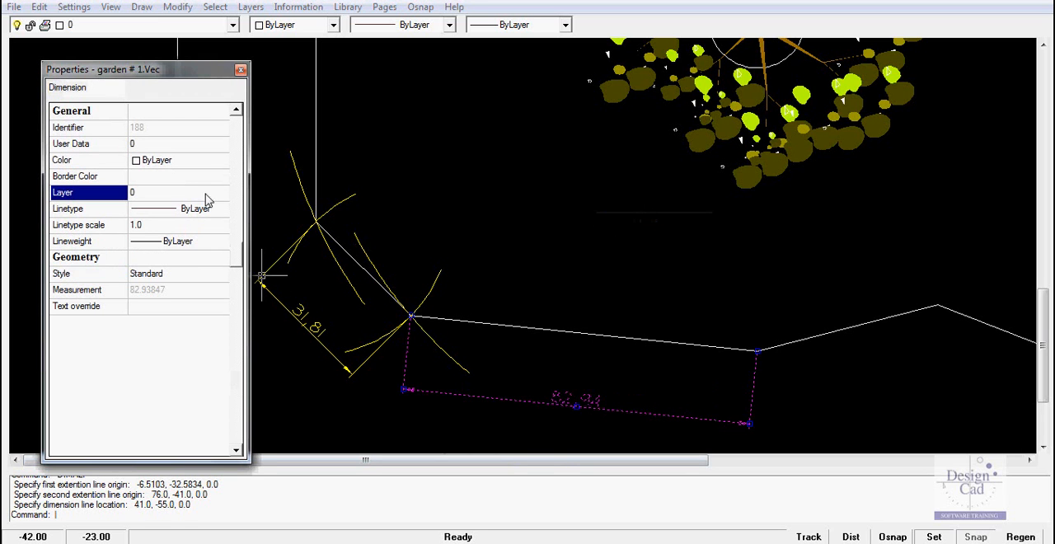
click(223, 197)
click(223, 193)
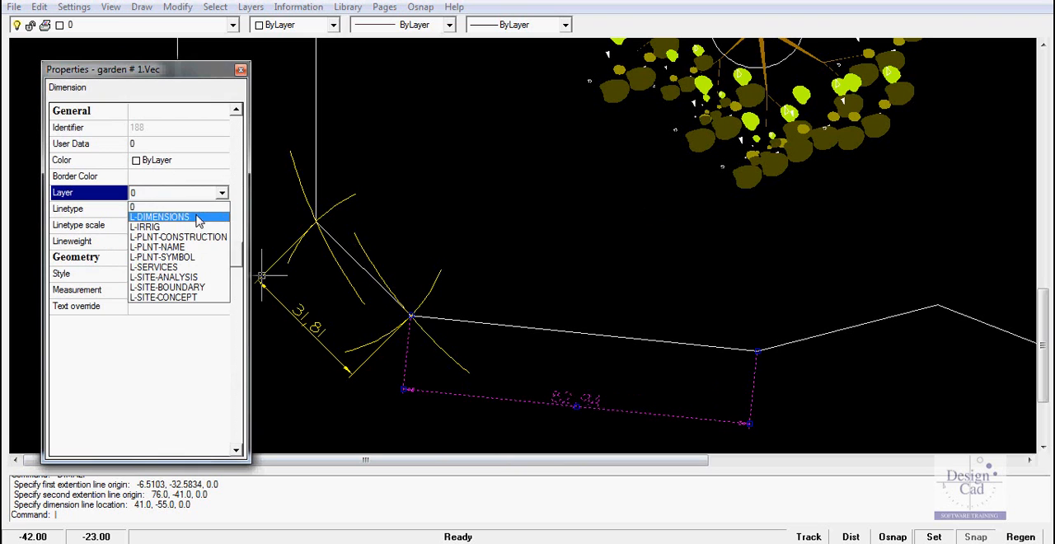
click(224, 210)
click(240, 72)
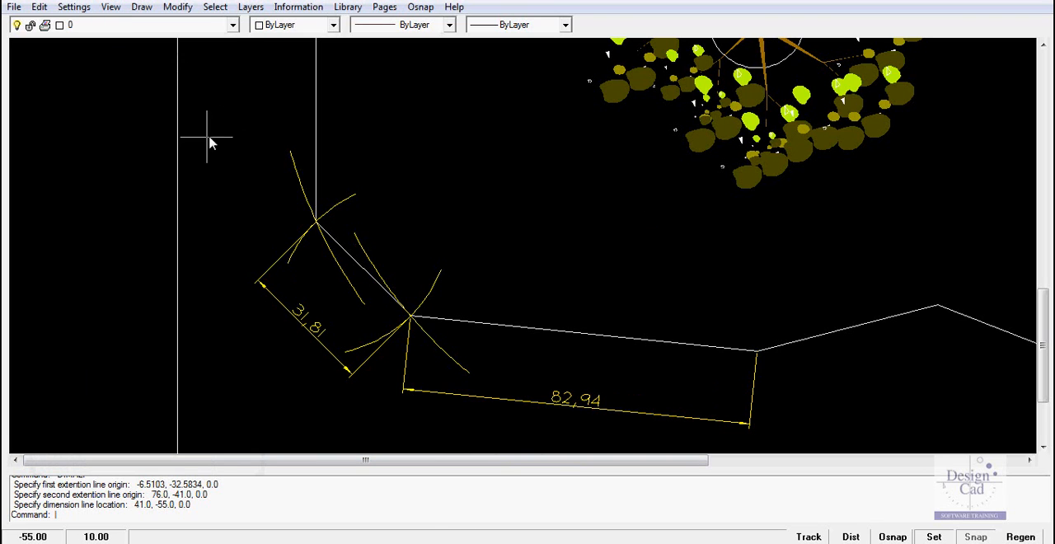